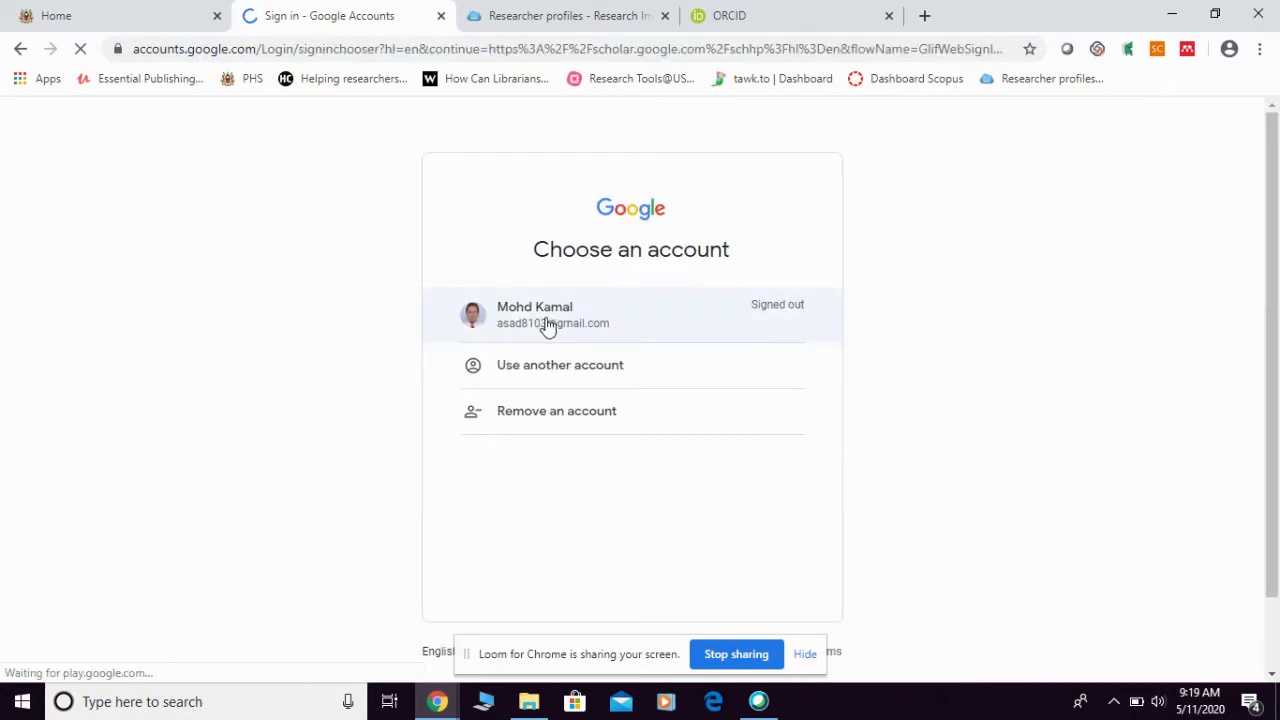
Sign in with the saved Google account and its password to return to Google Scholar
click(547, 324)
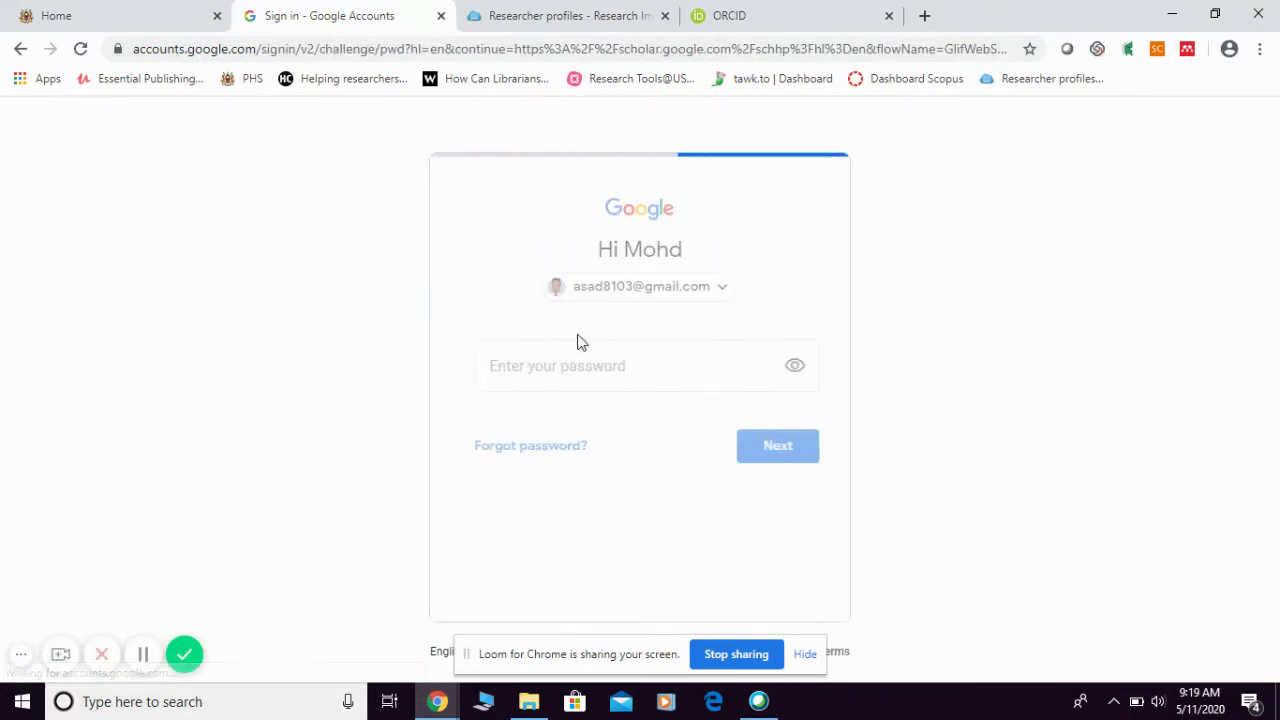
text(••)
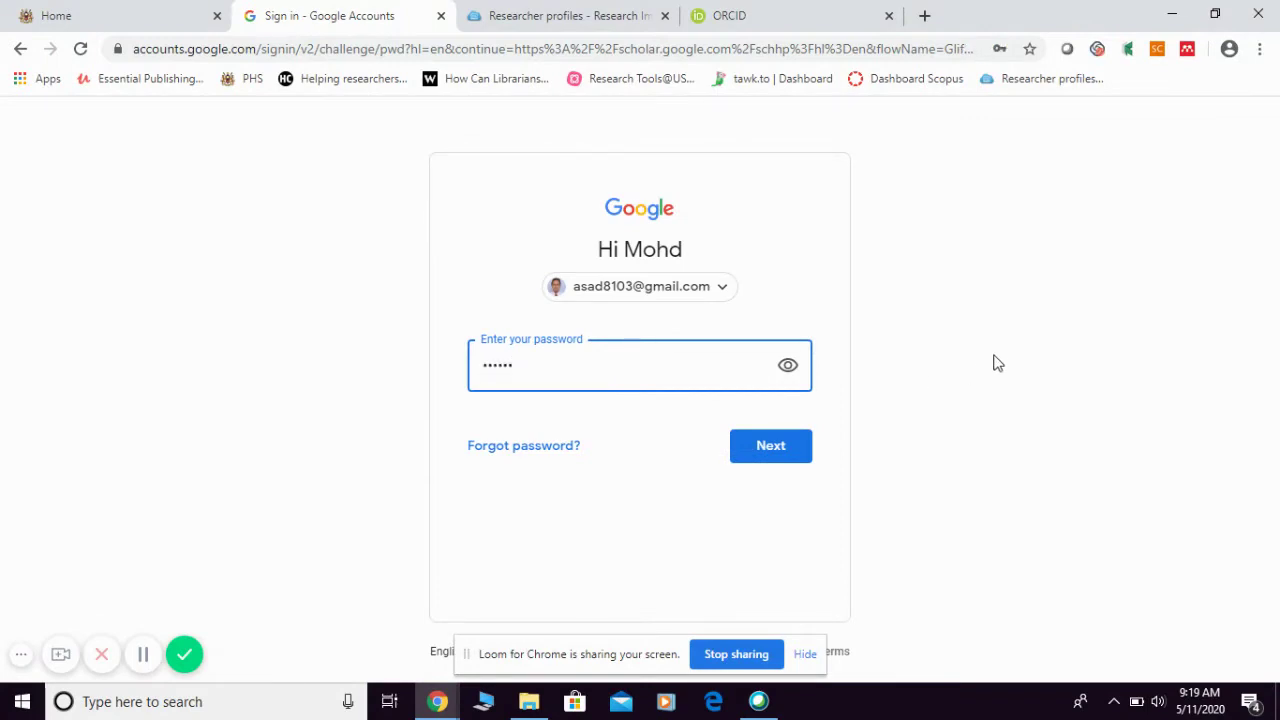
click(775, 463)
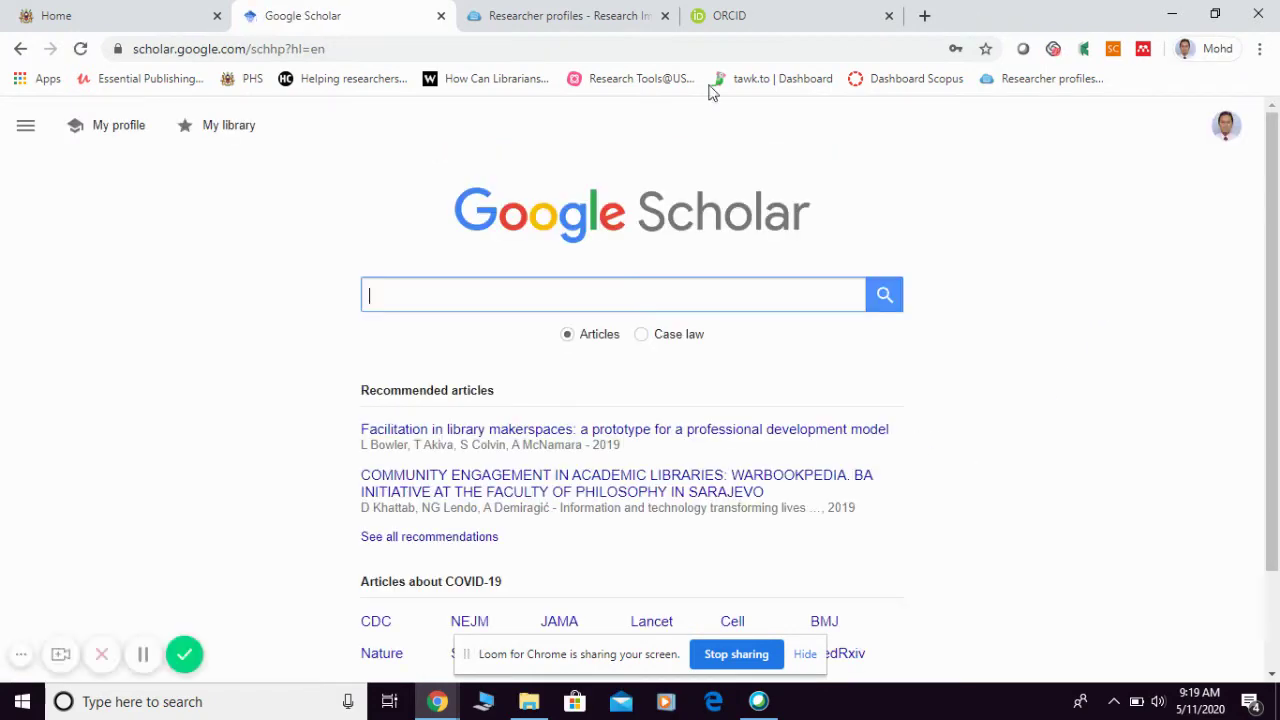
Open My profile and check every article in the publication list with the select-all box
click(107, 133)
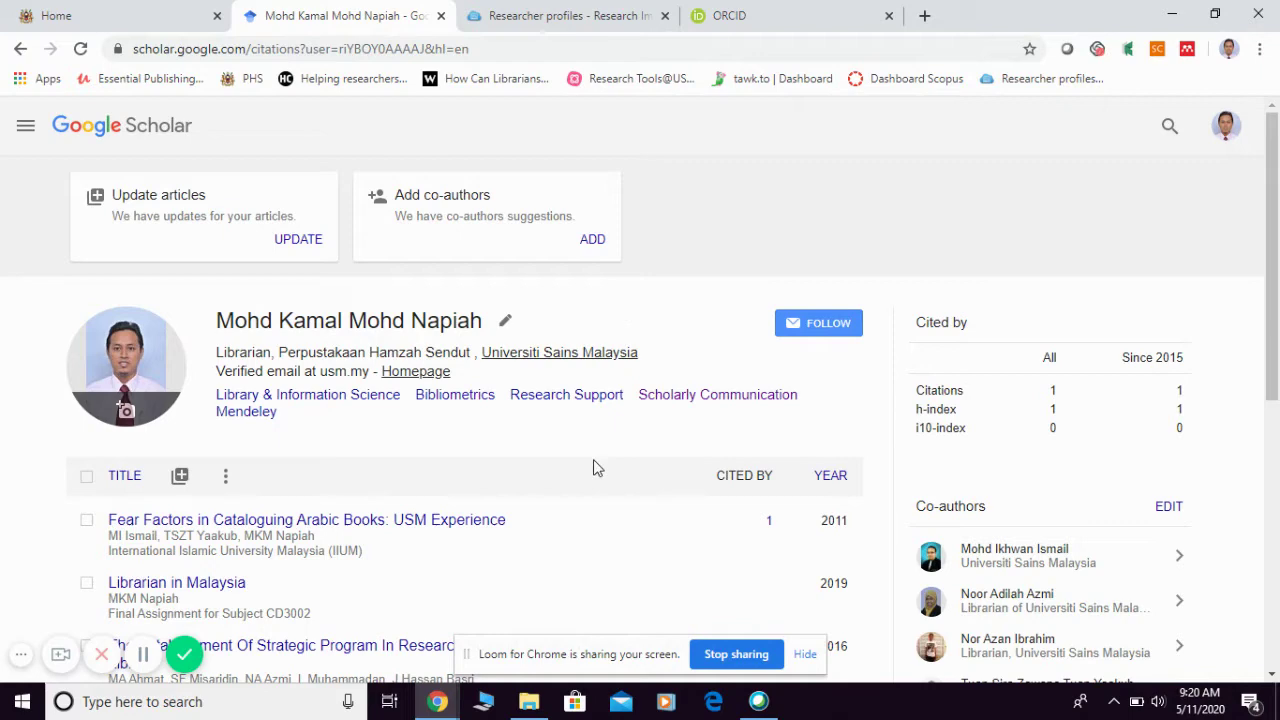
scroll(643, 455, down, 2)
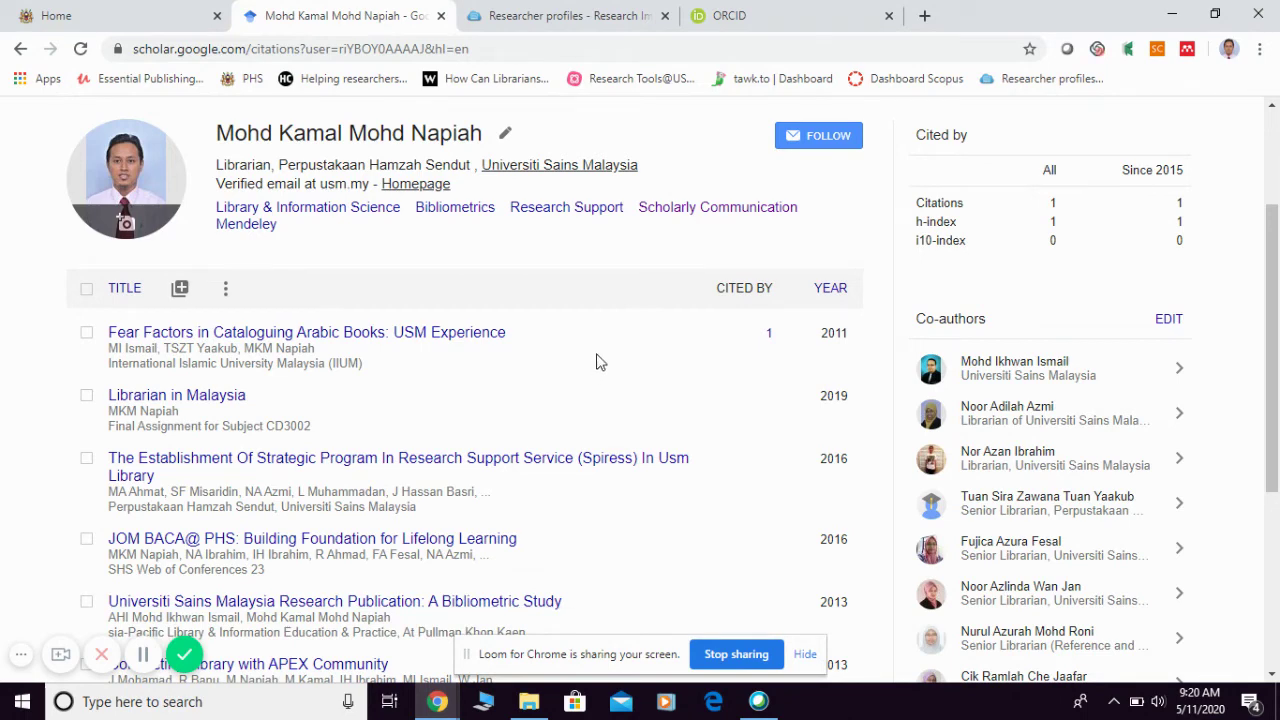
click(87, 290)
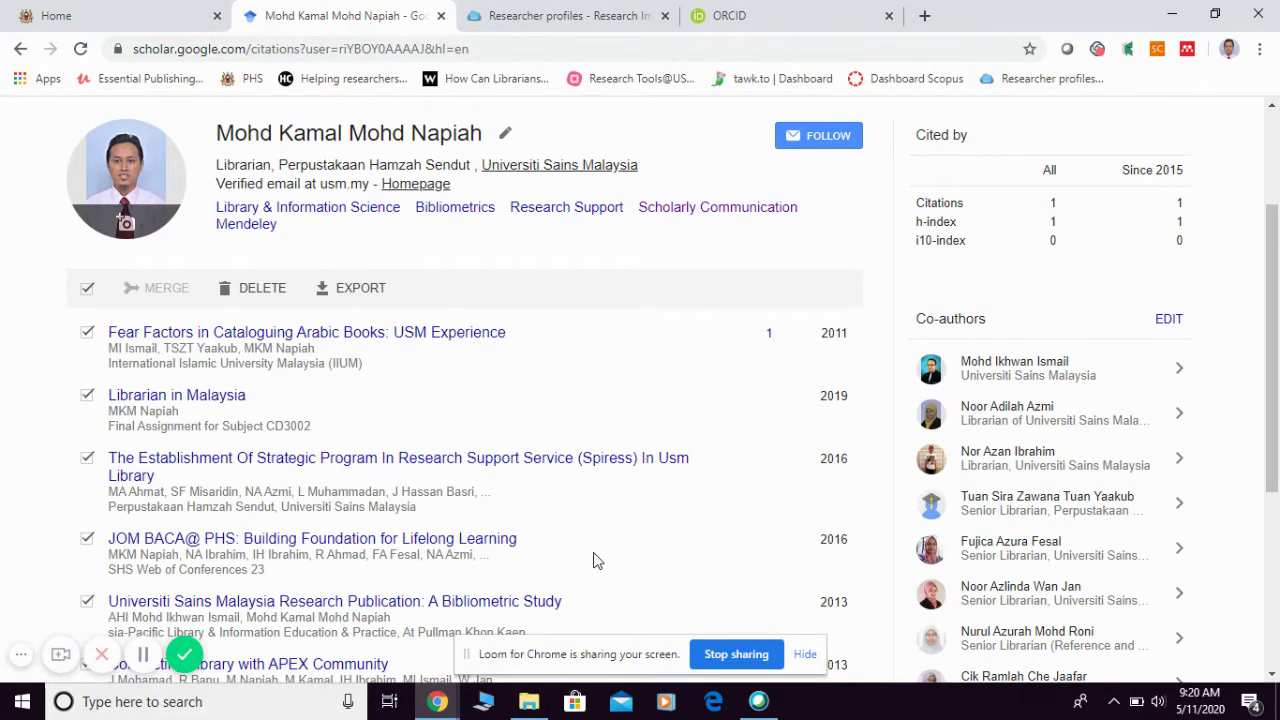
click(87, 289)
click(87, 332)
click(87, 396)
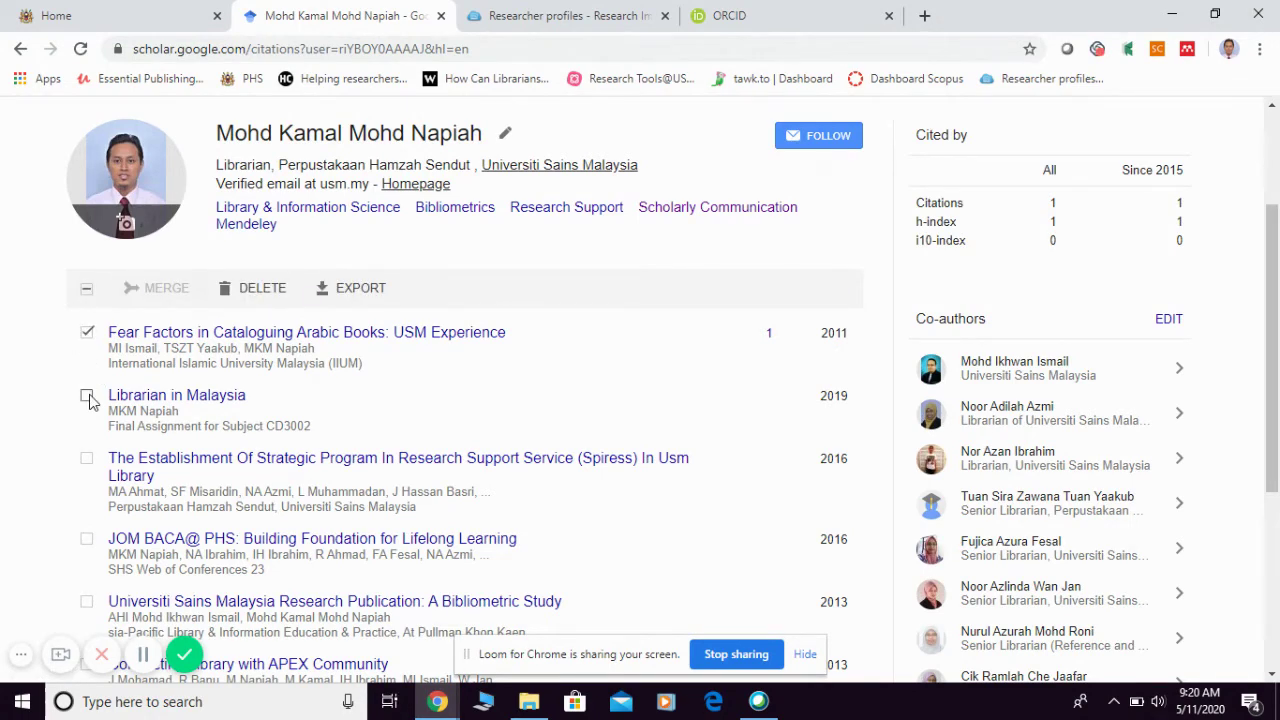
click(87, 459)
click(87, 541)
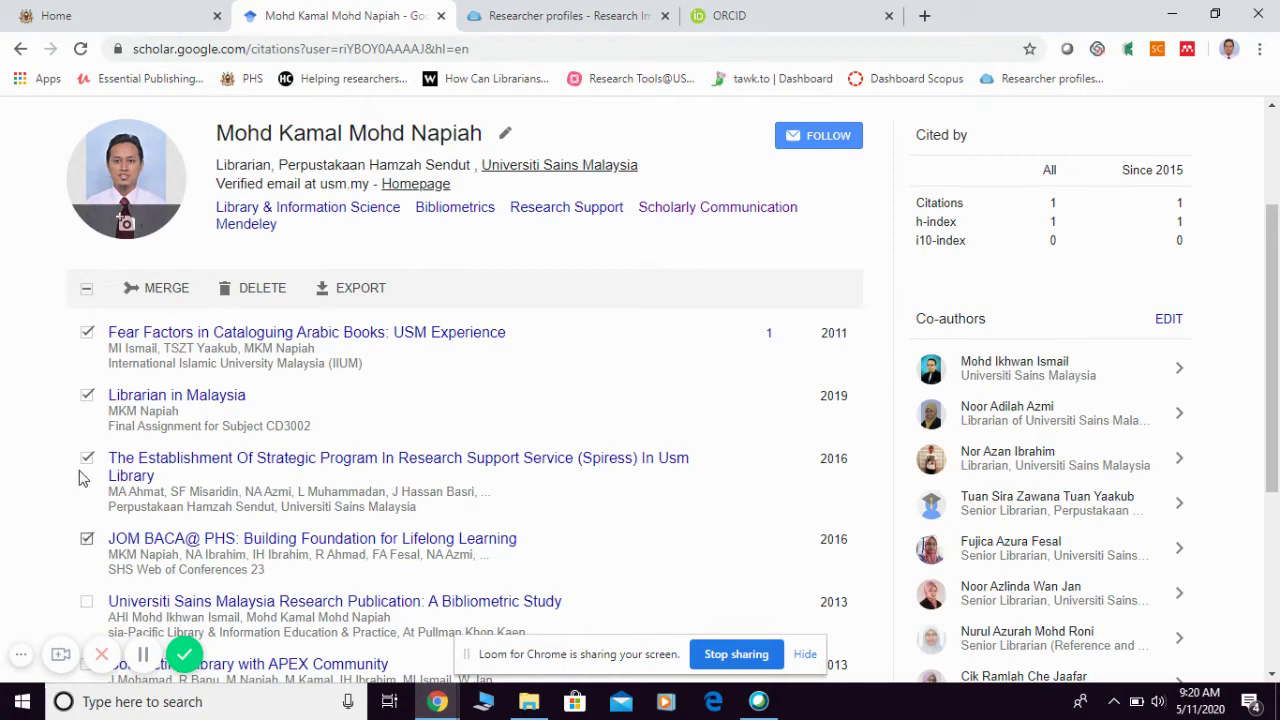
click(87, 291)
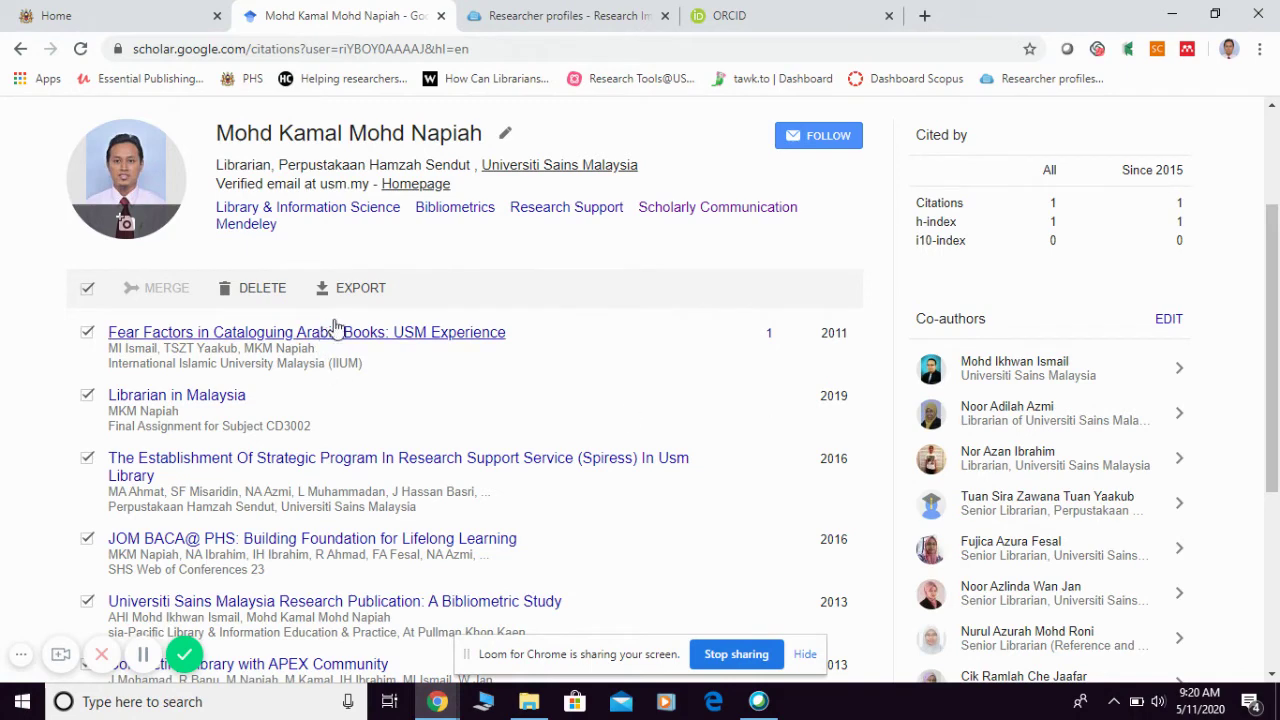
Export the selected articles as BibTeX and bring up Save as for the BibTeX page
click(352, 292)
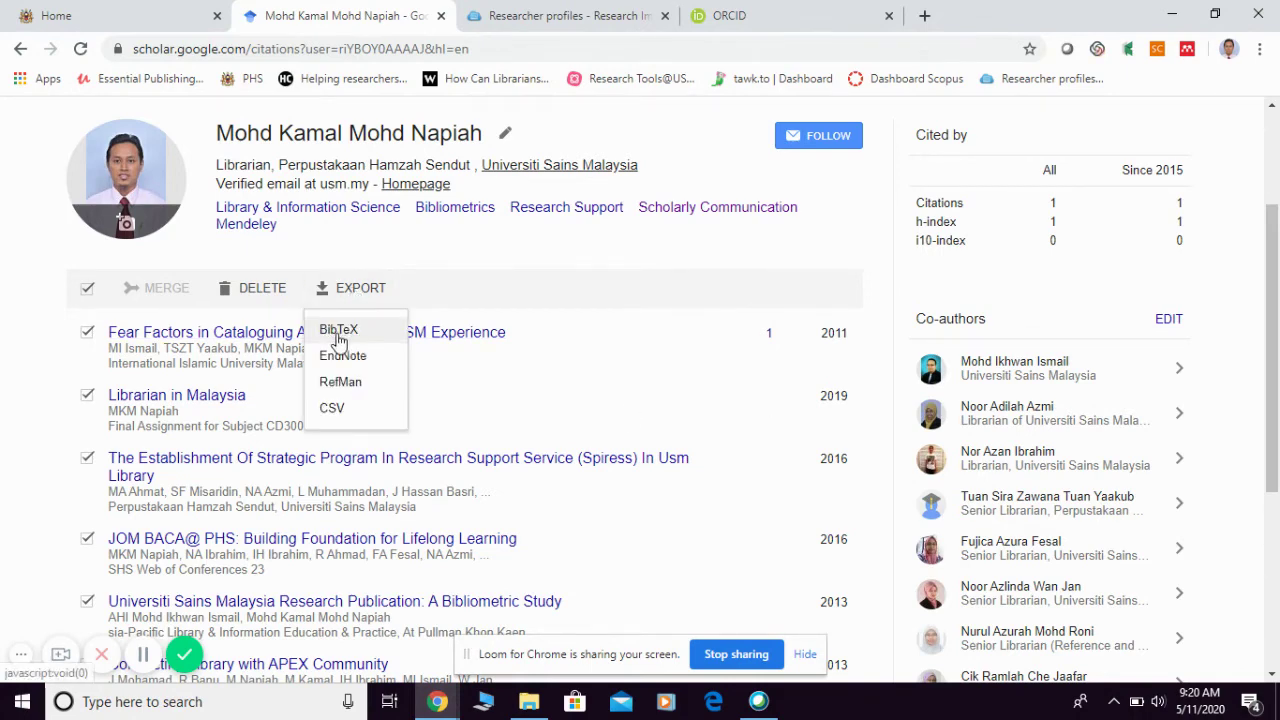
click(340, 335)
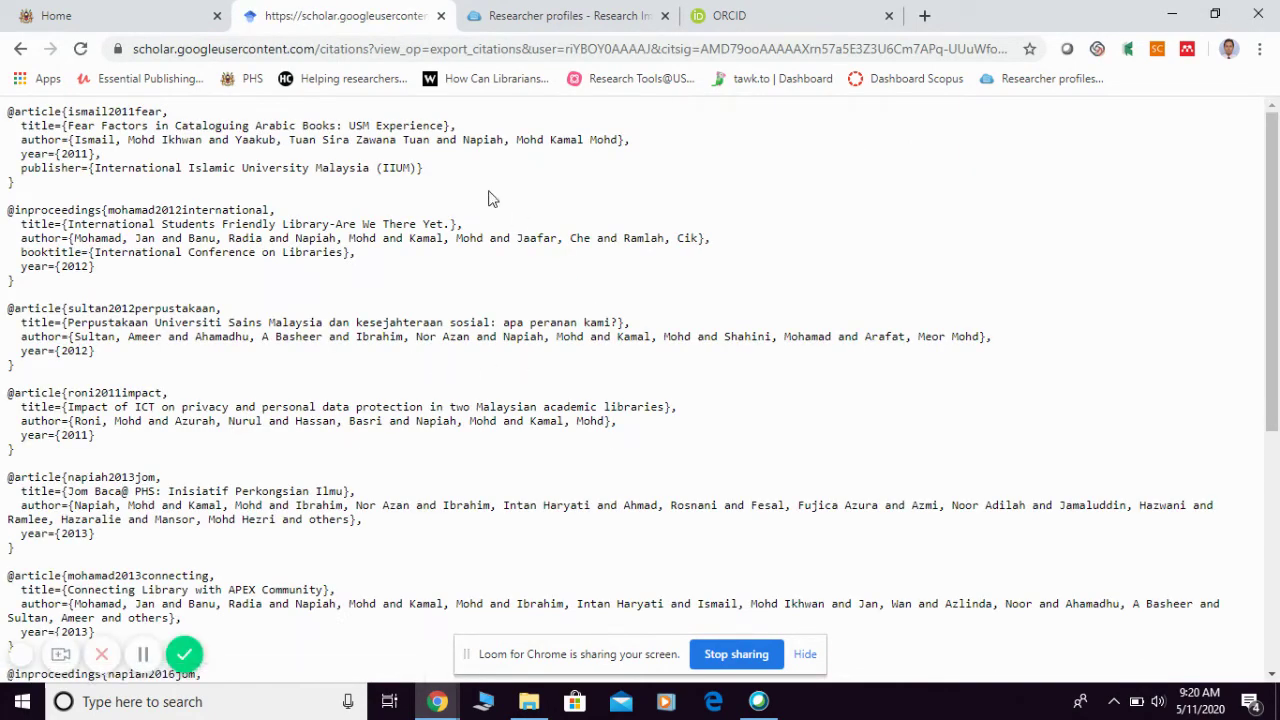
right_click(268, 240)
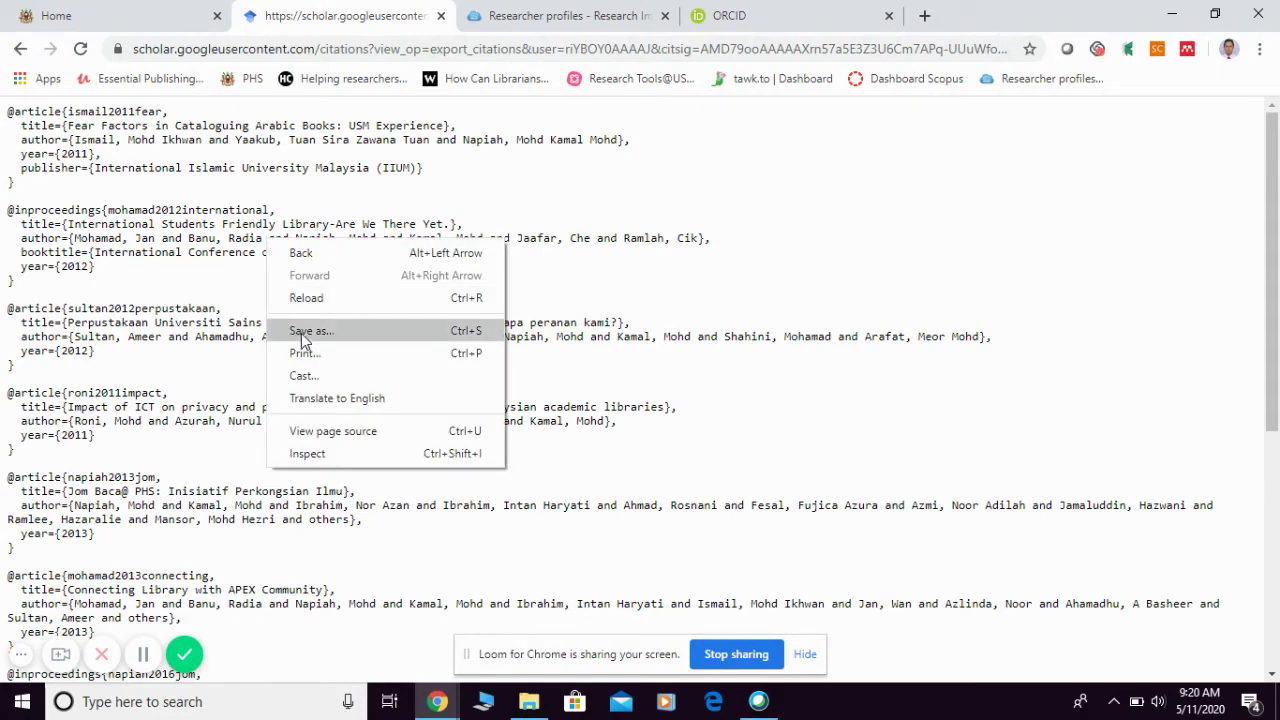
click(301, 336)
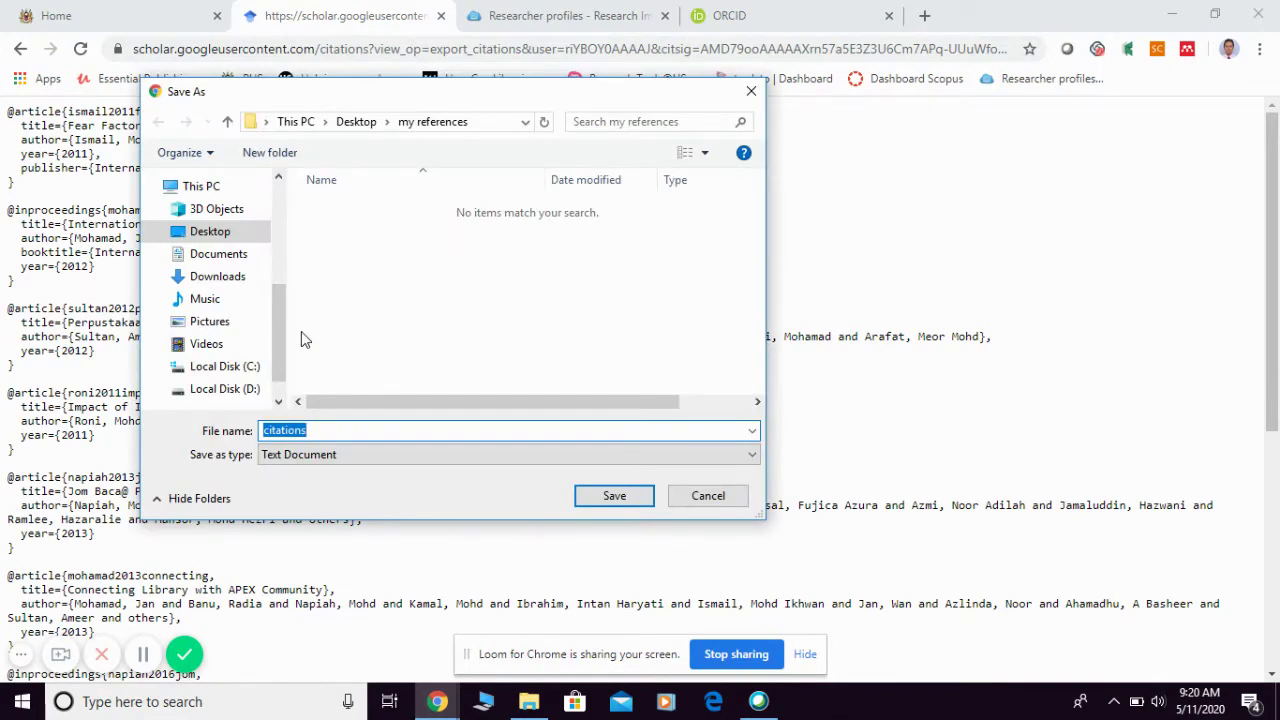
Save the BibTeX text to the Desktop as 'citations google scholar to orcid'
click(215, 236)
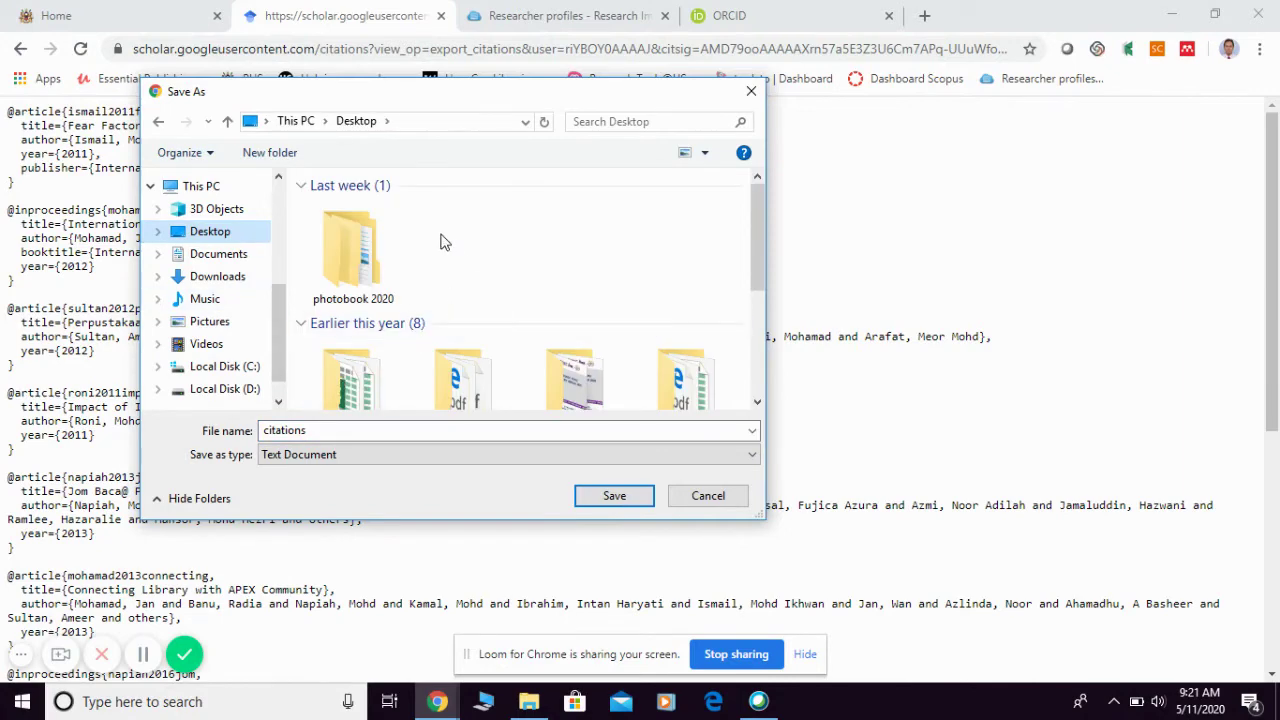
click(326, 430)
click(326, 430)
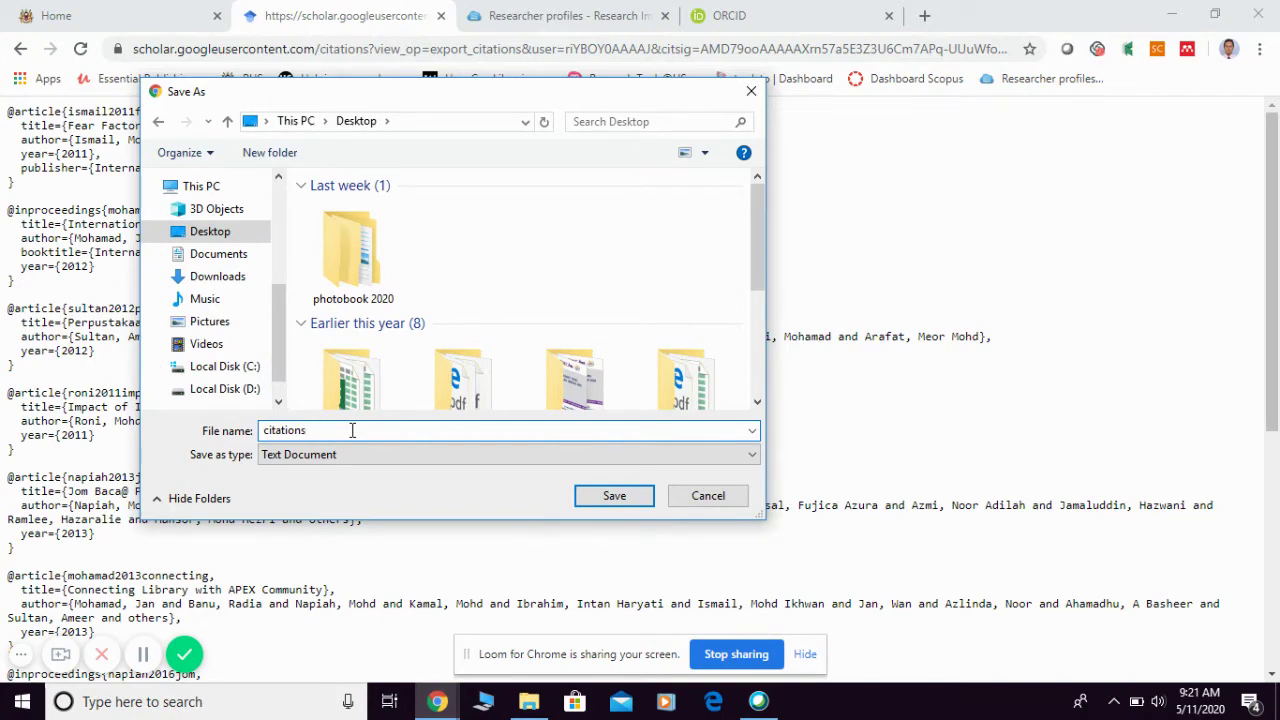
text(google scholar to orcid)
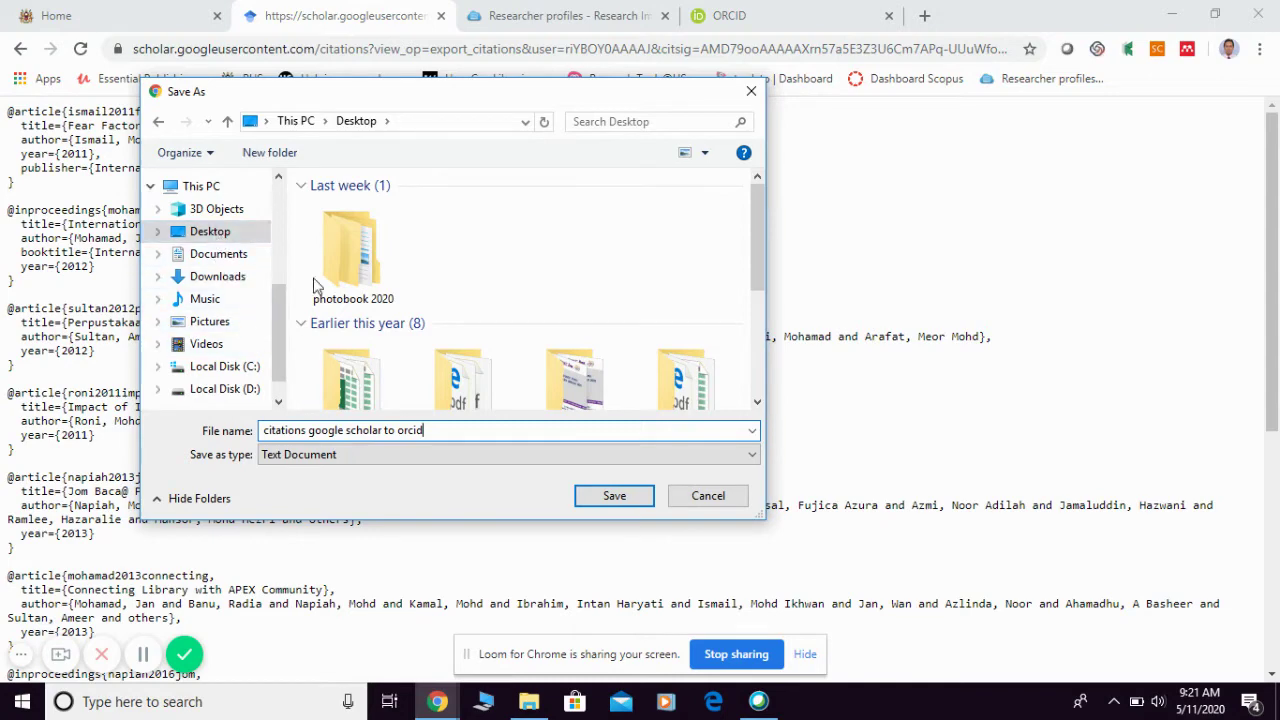
click(612, 496)
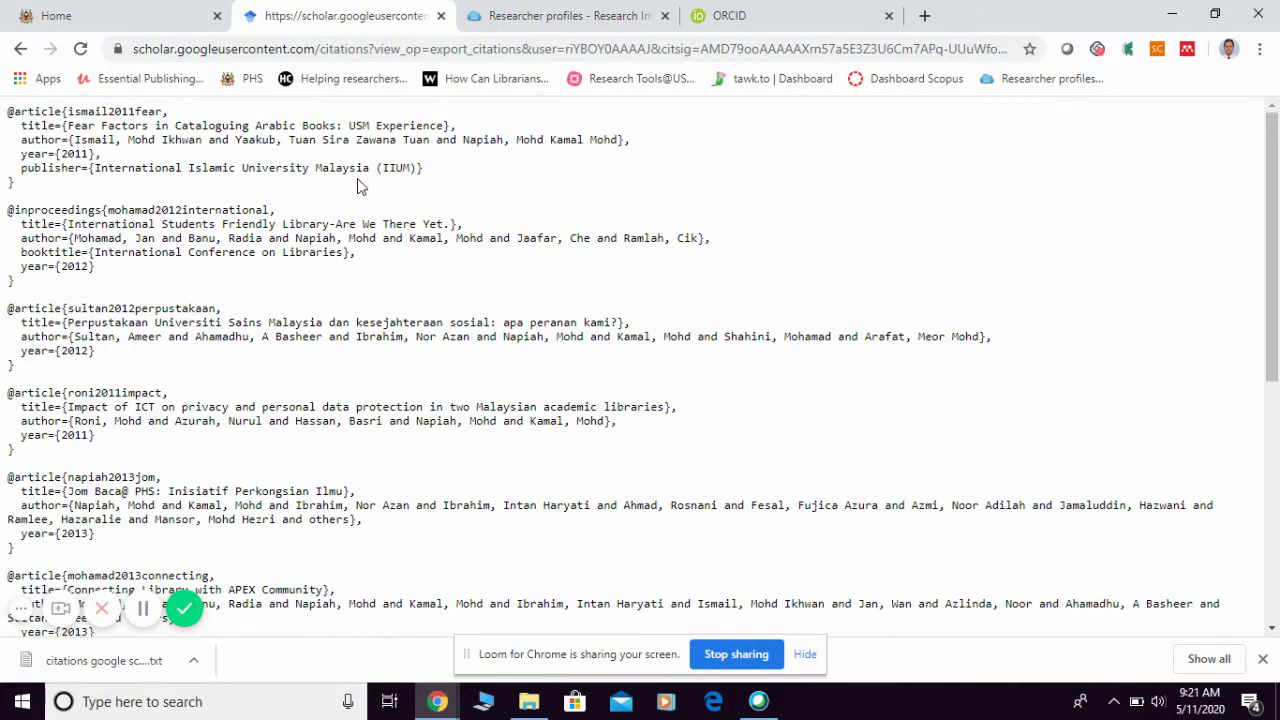
Switch to the ORCID record, scroll to Works, and reveal the Add works menu
click(788, 14)
scroll(1060, 406, up, 20)
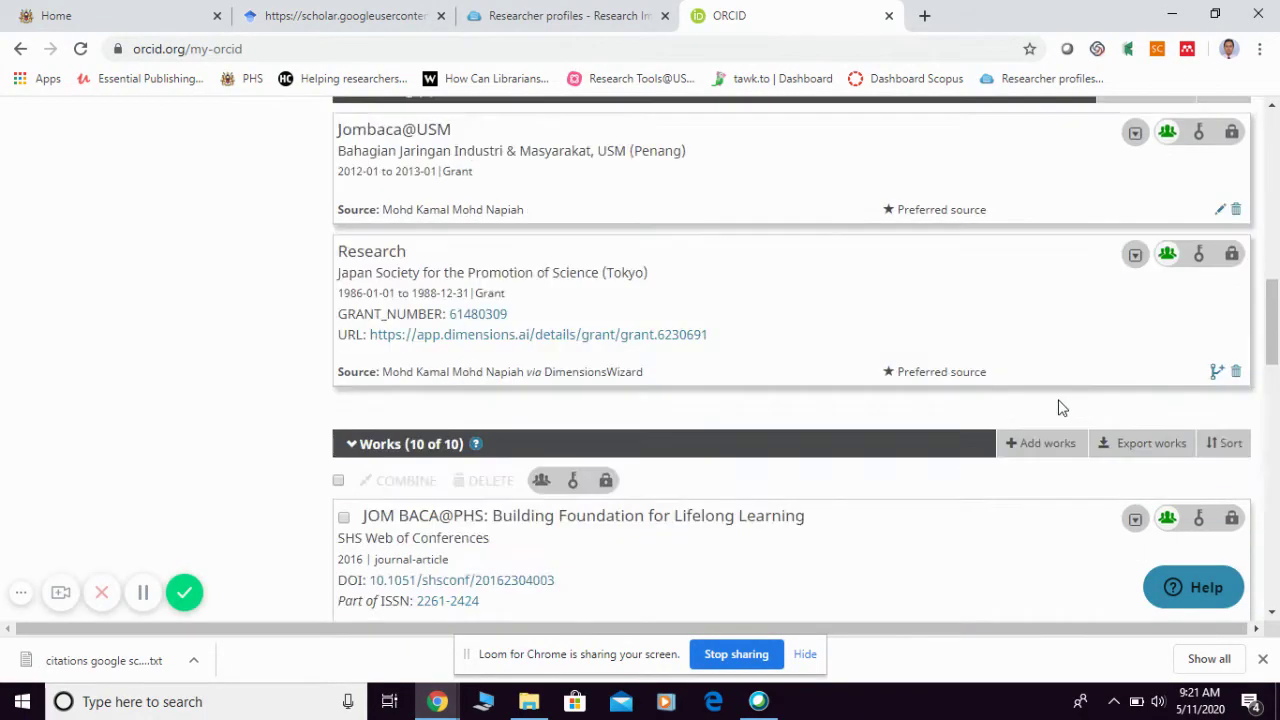
scroll(1020, 394, down, 5)
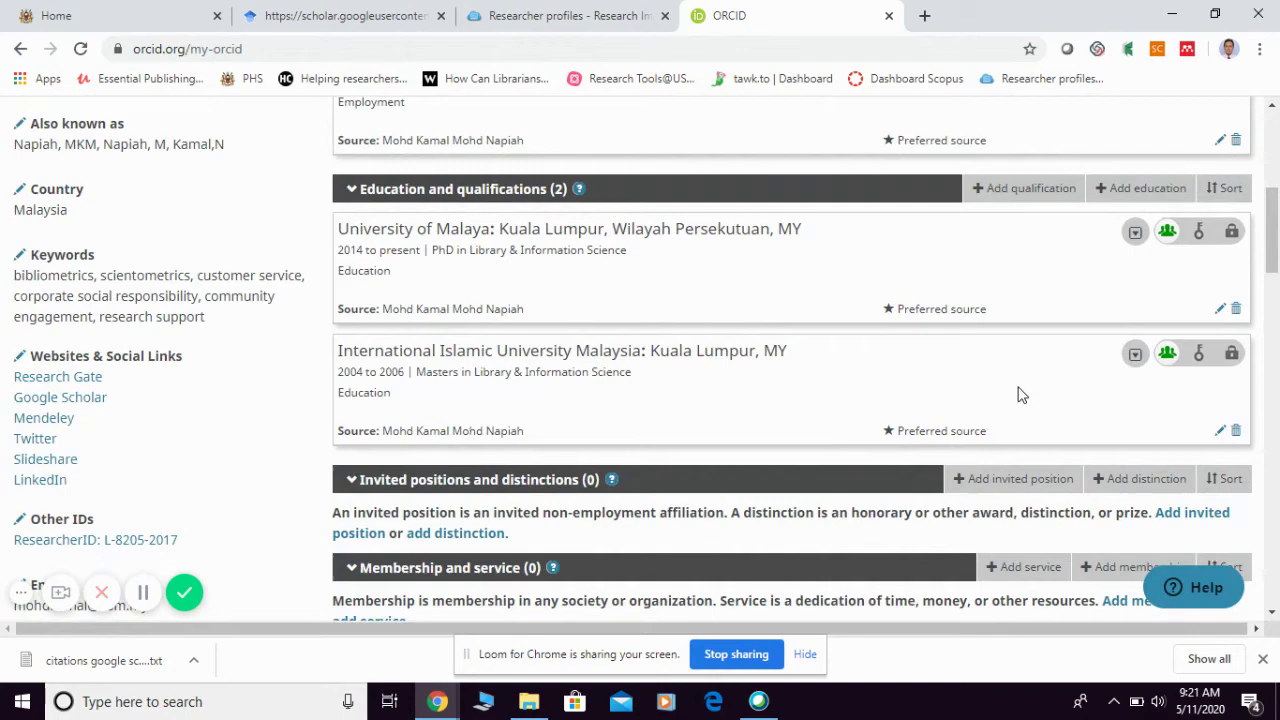
scroll(1024, 390, down, 8)
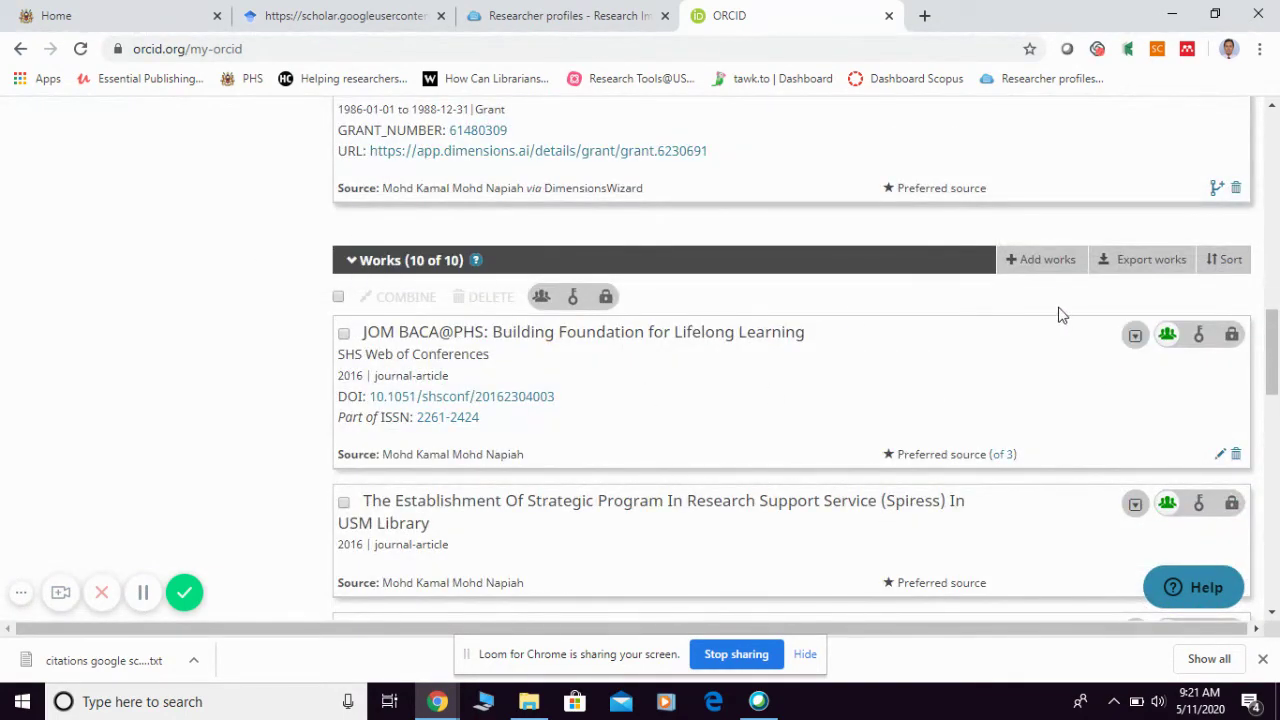
mouse_move(1046, 266)
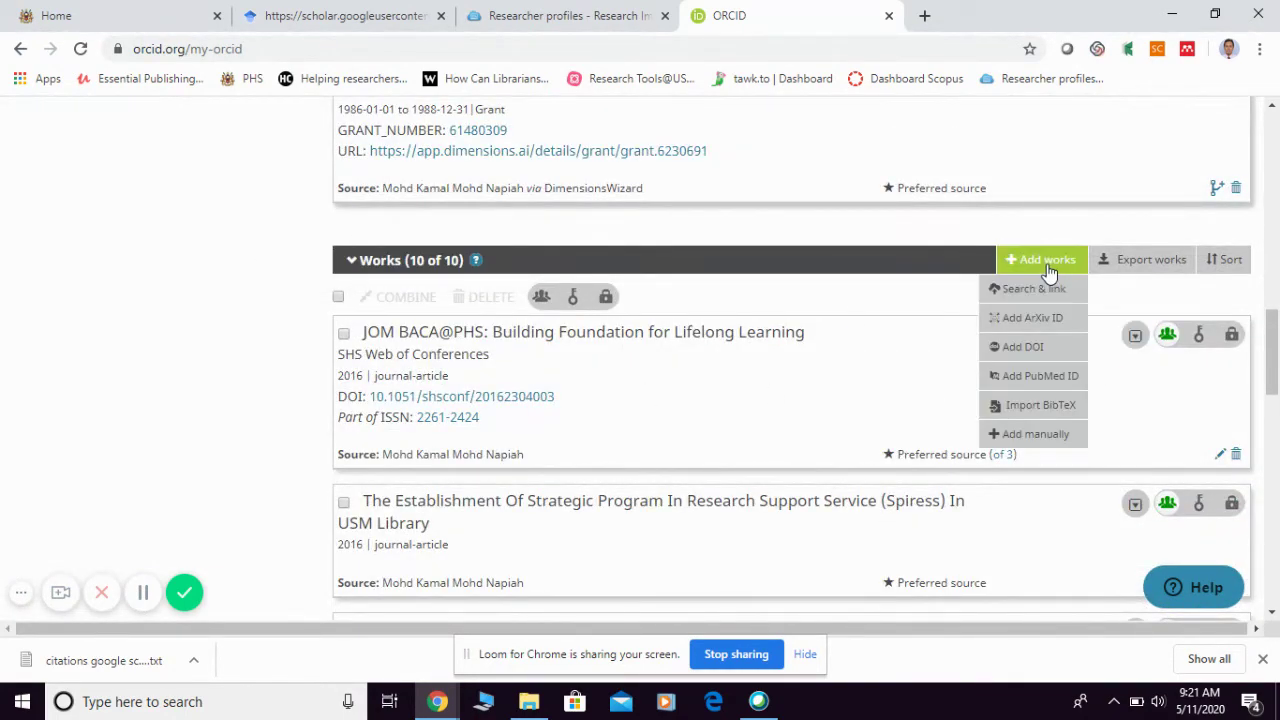
Import BibTeX from the Desktop file 'citations google scholar to orcid' into ORCID
click(1041, 408)
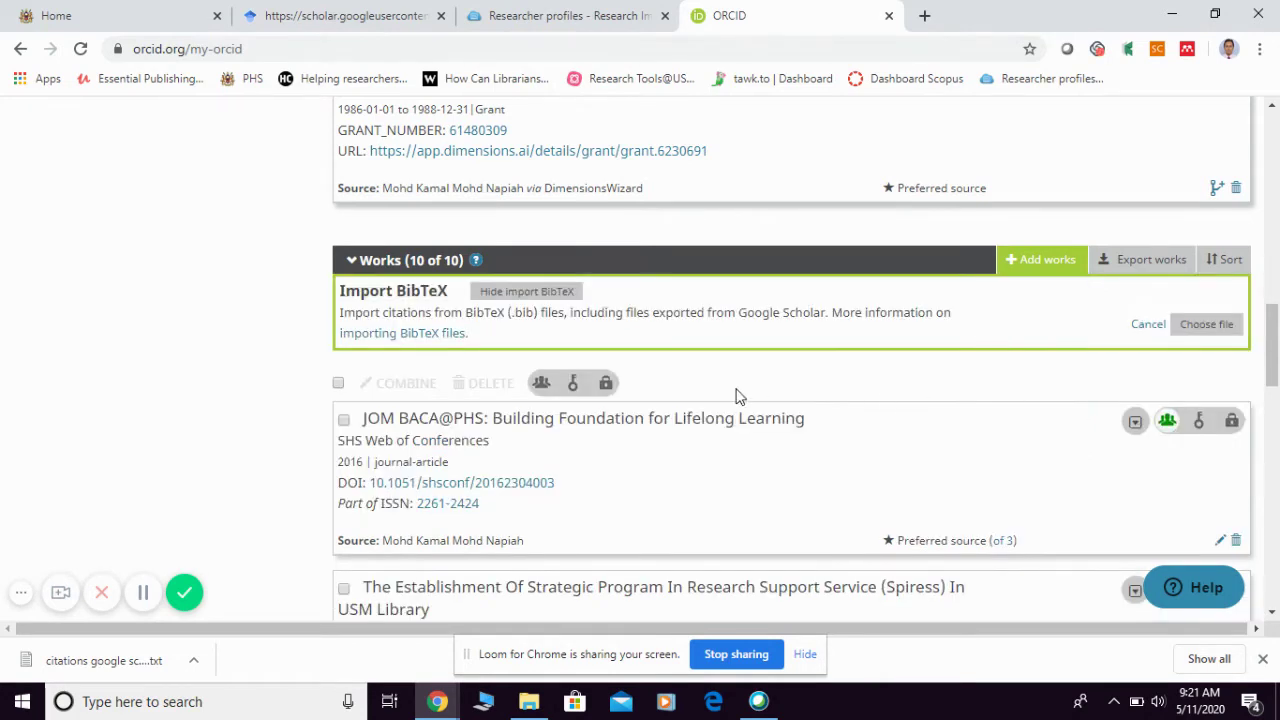
click(1210, 330)
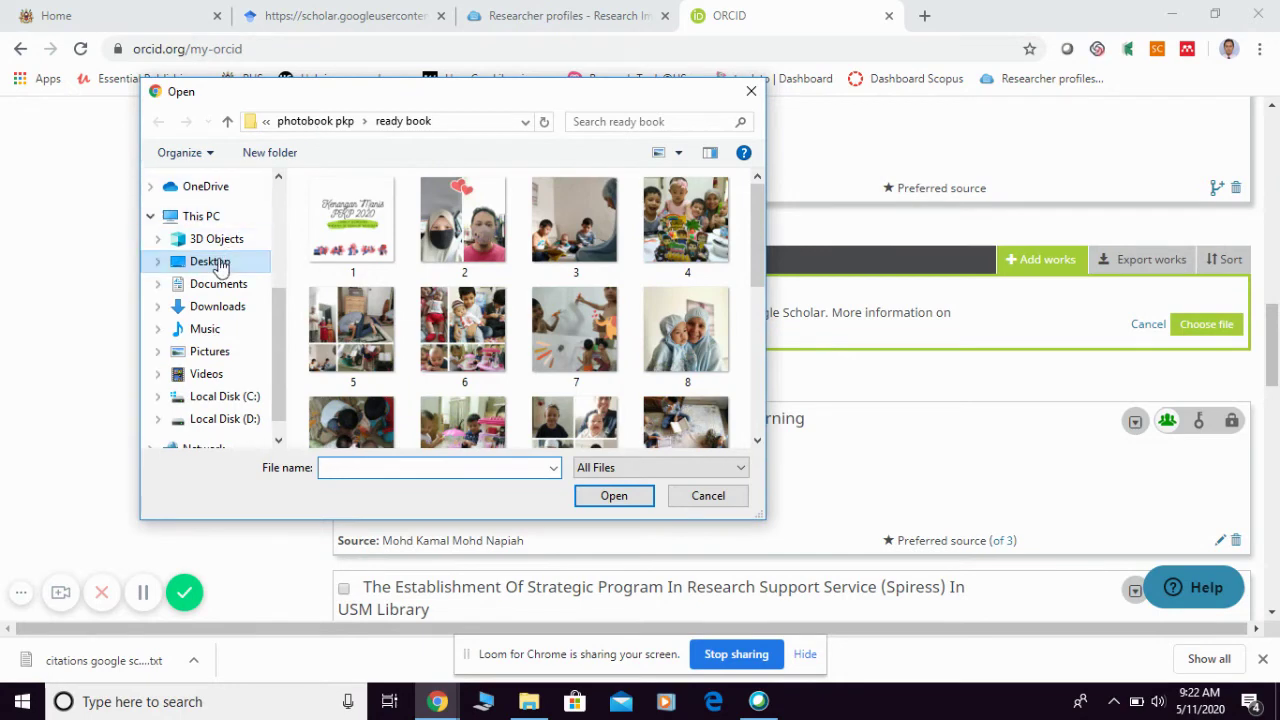
click(210, 262)
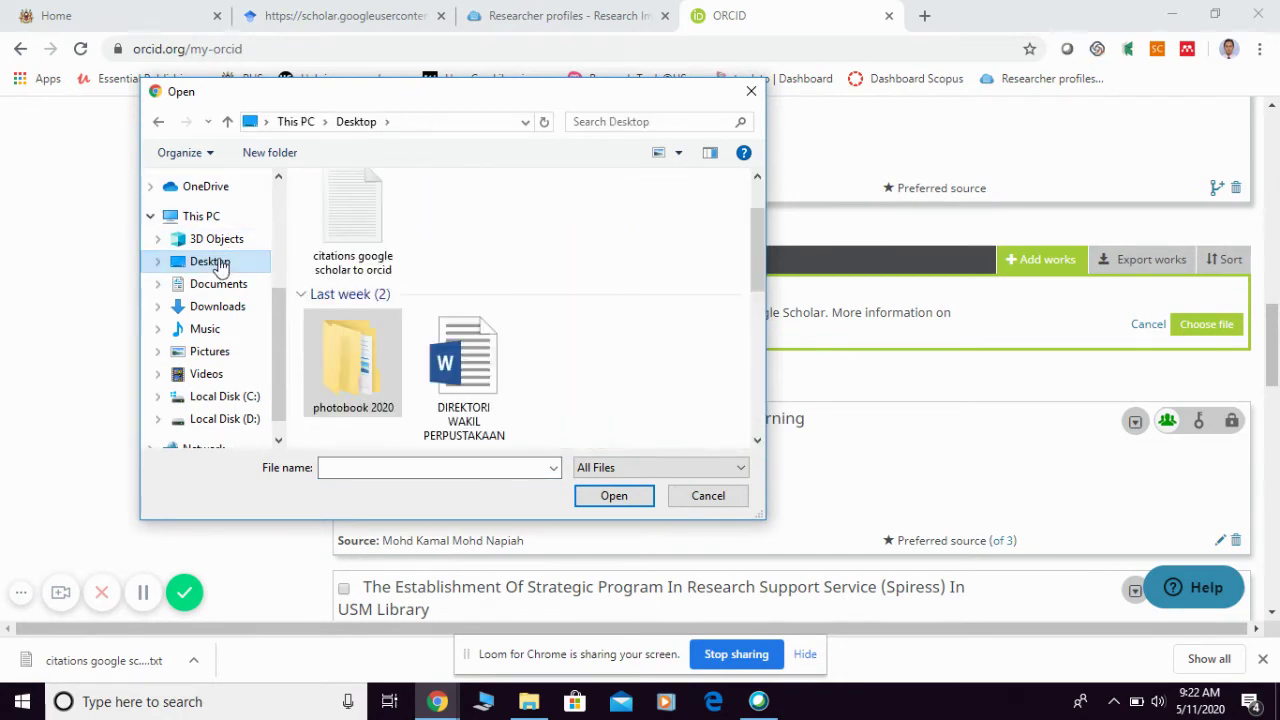
scroll(380, 245, up, 1)
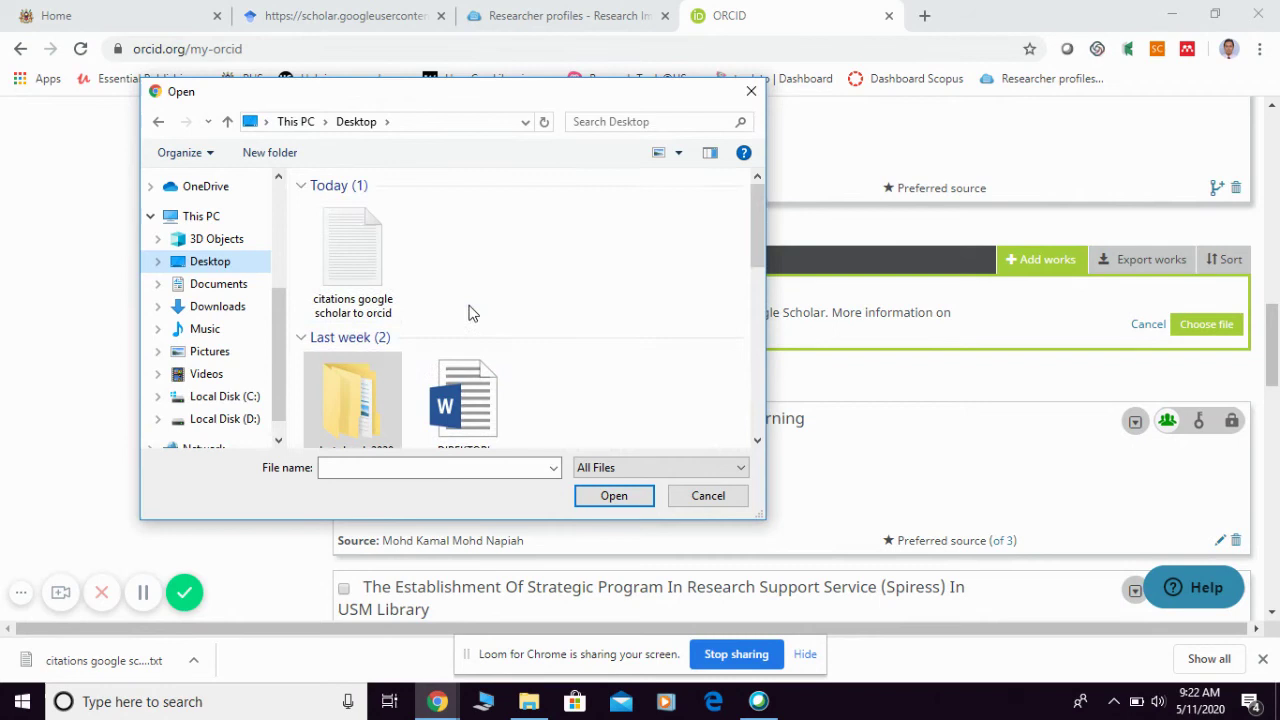
click(357, 259)
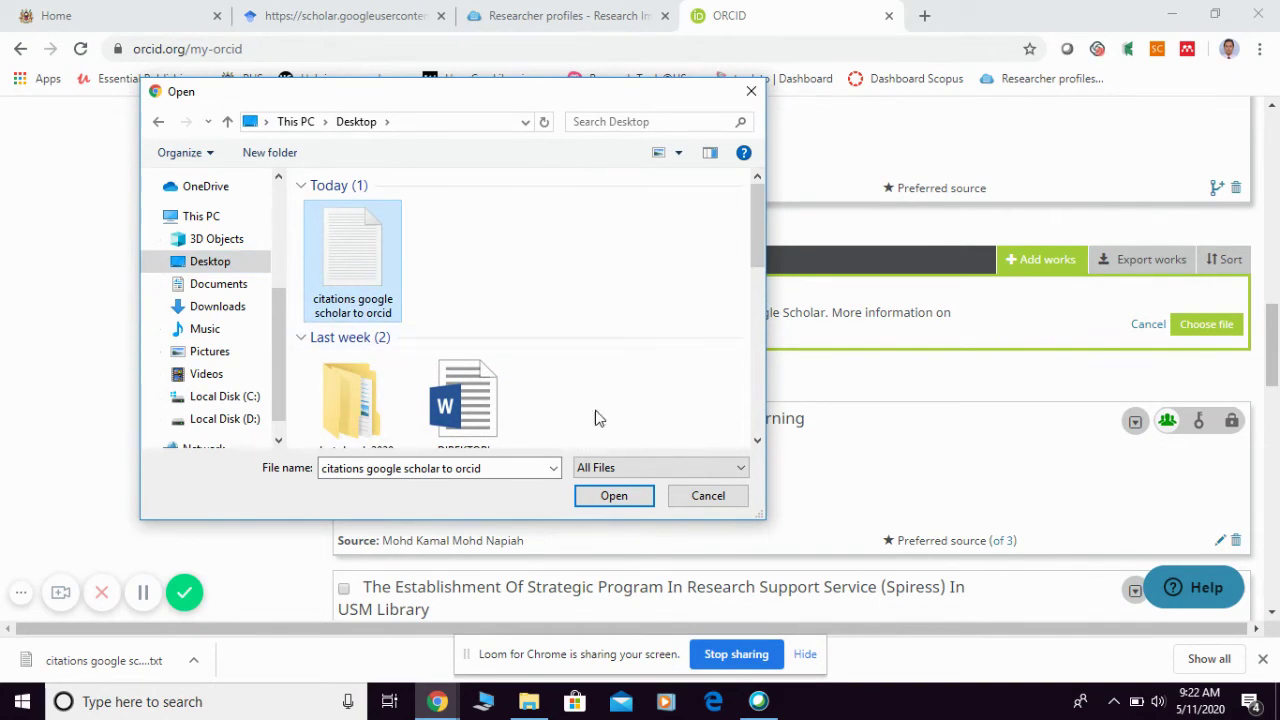
click(617, 497)
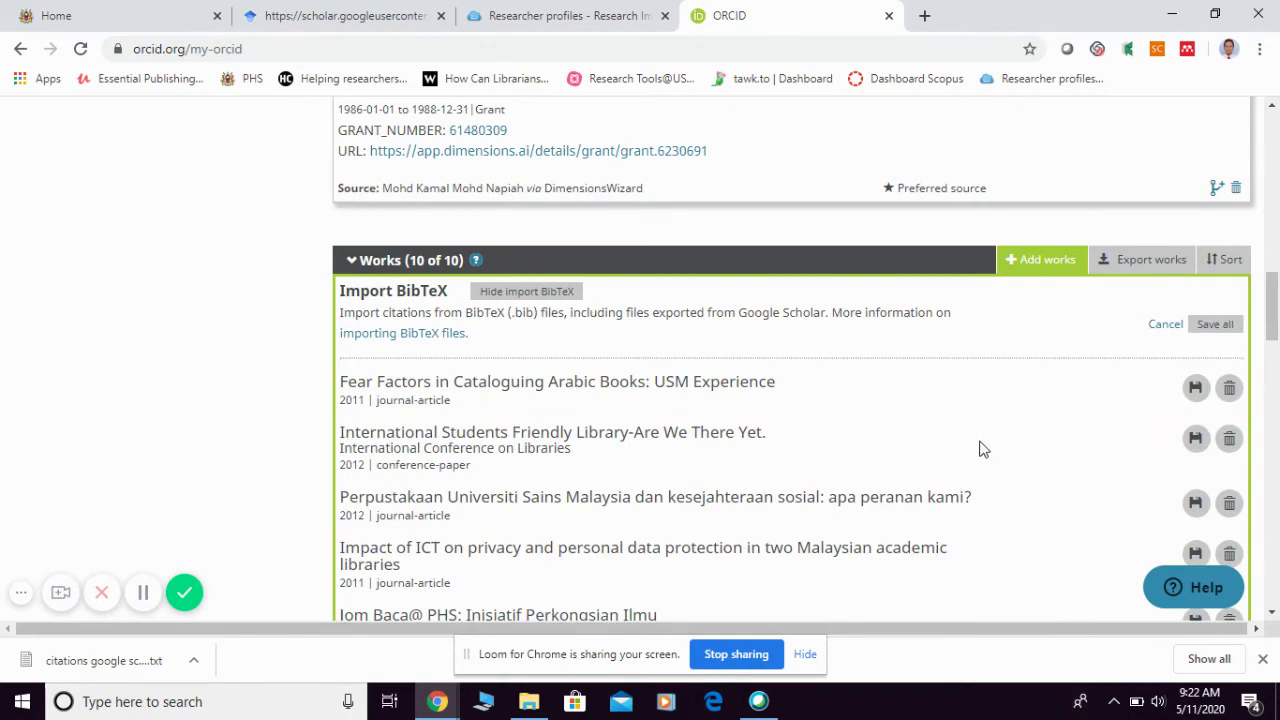
scroll(982, 442, down, 1)
scroll(982, 440, down, 1)
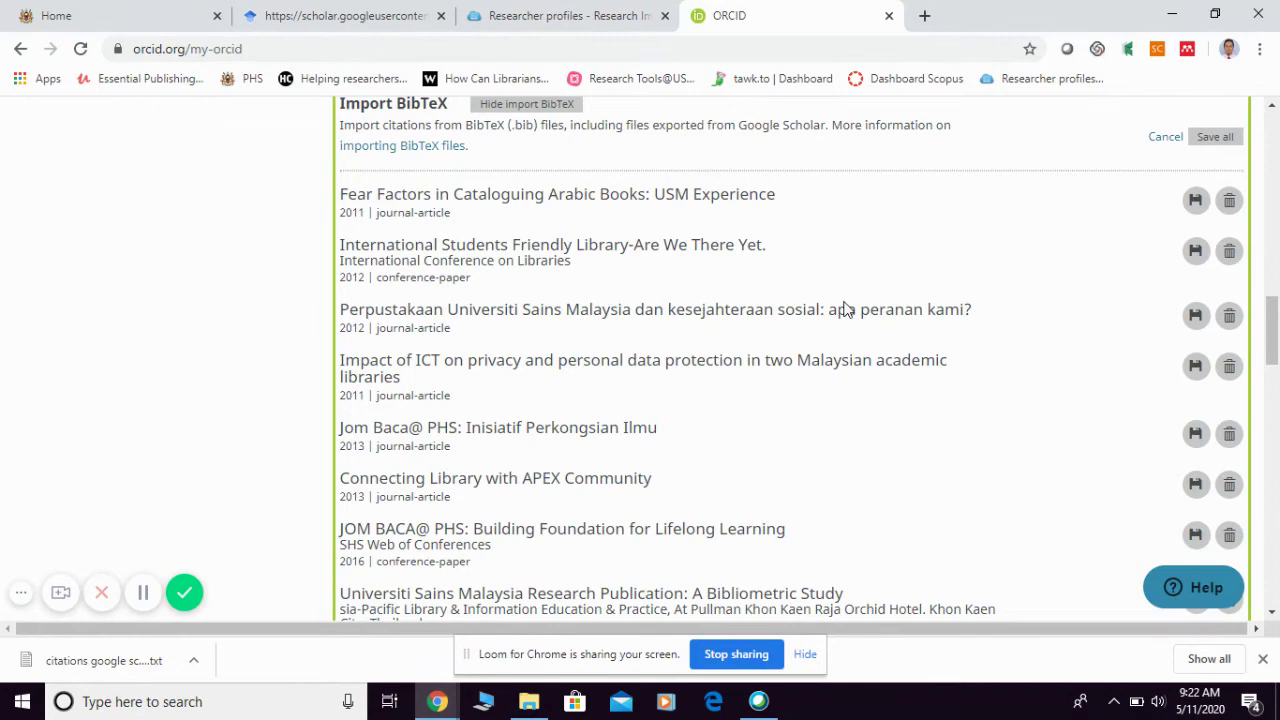
scroll(963, 432, down, 1)
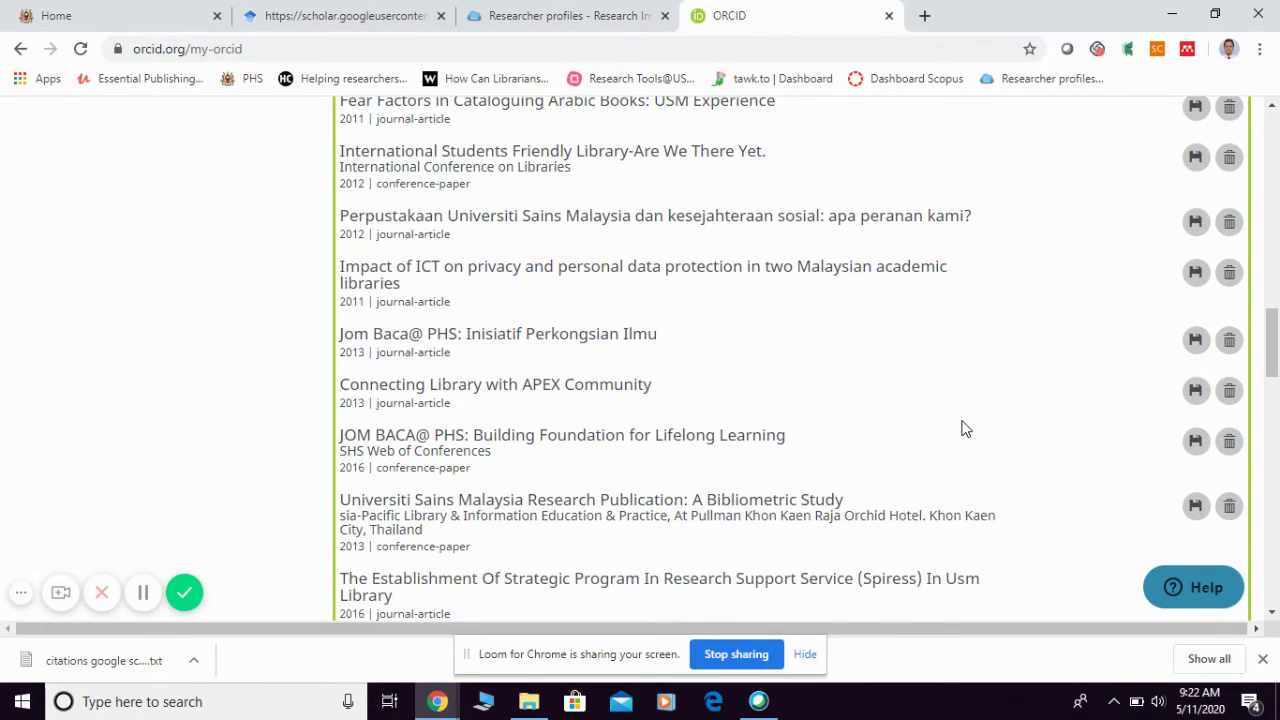
scroll(963, 402, up, 2)
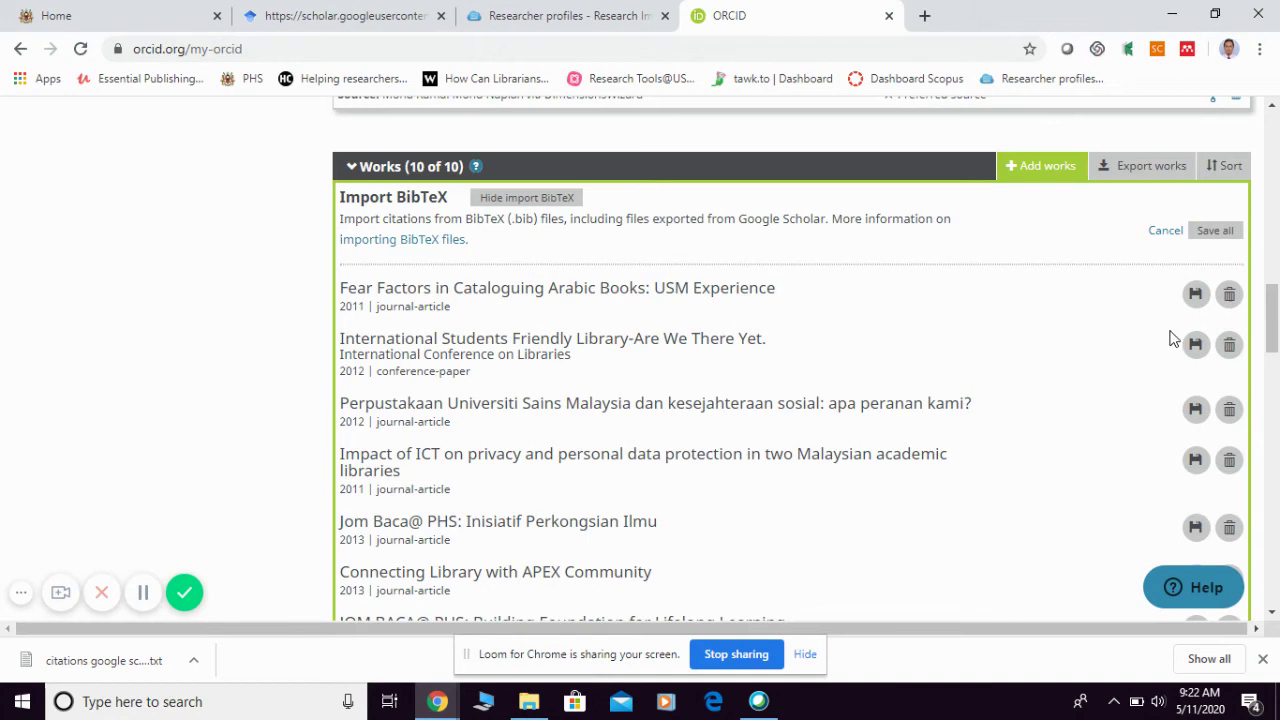
scroll(1170, 345, down, 1)
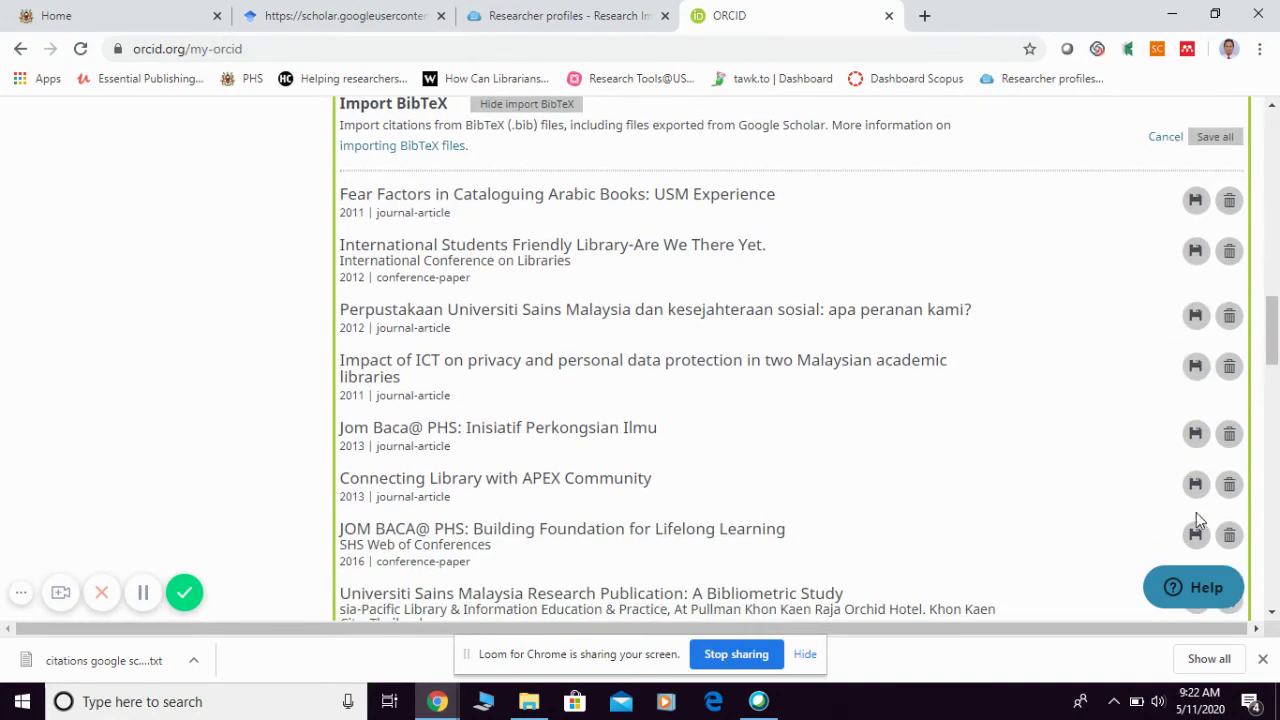
scroll(1094, 480, down, 4)
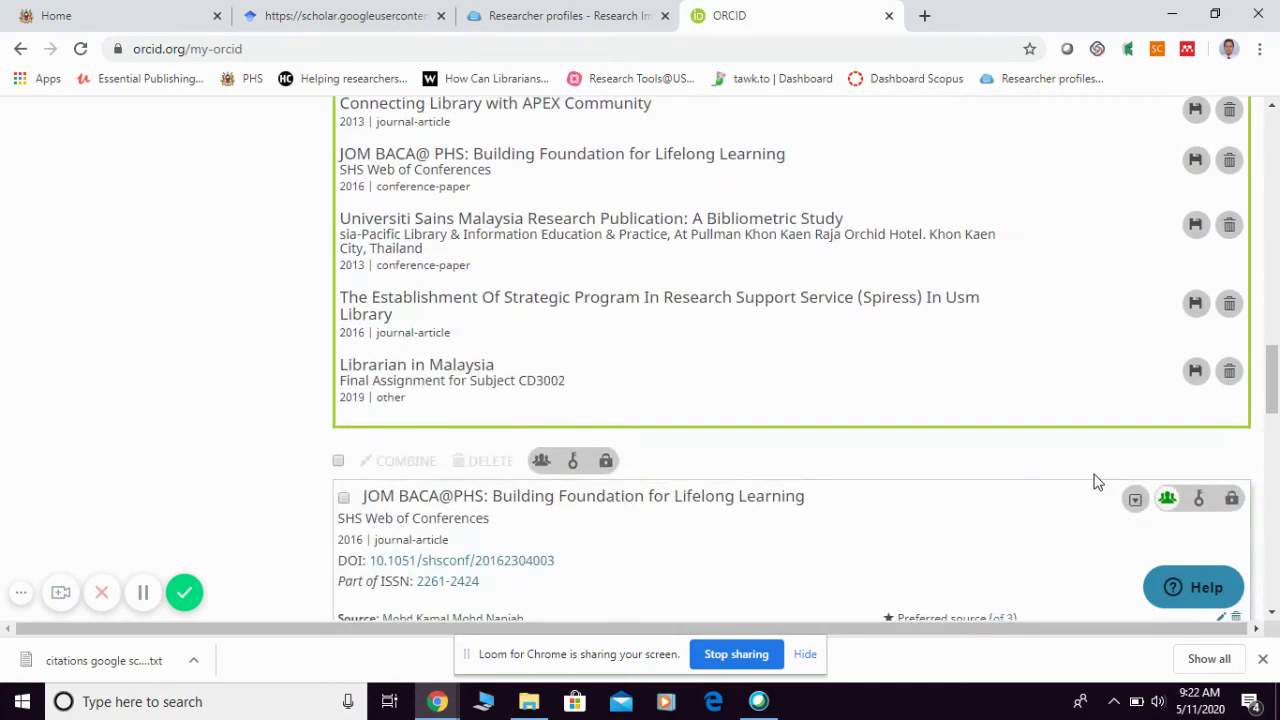
scroll(1094, 480, up, 3)
scroll(1094, 482, up, 4)
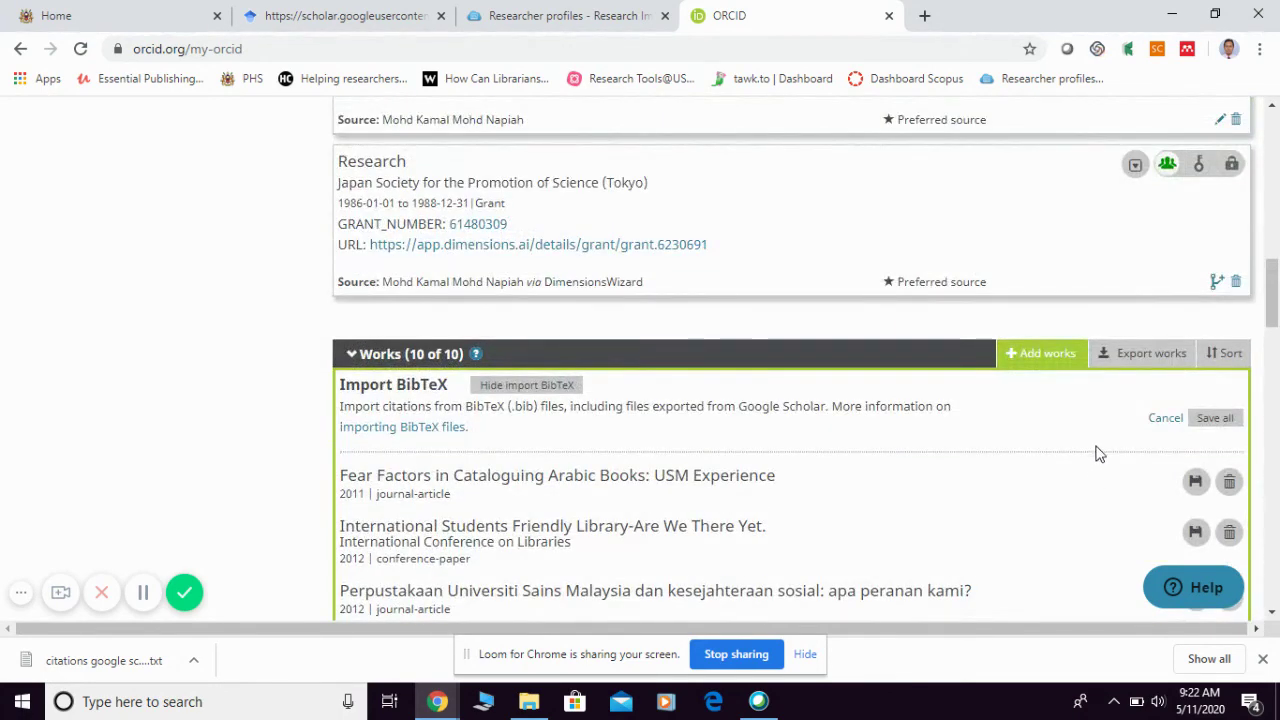
scroll(1101, 443, down, 1)
scroll(1101, 443, down, 6)
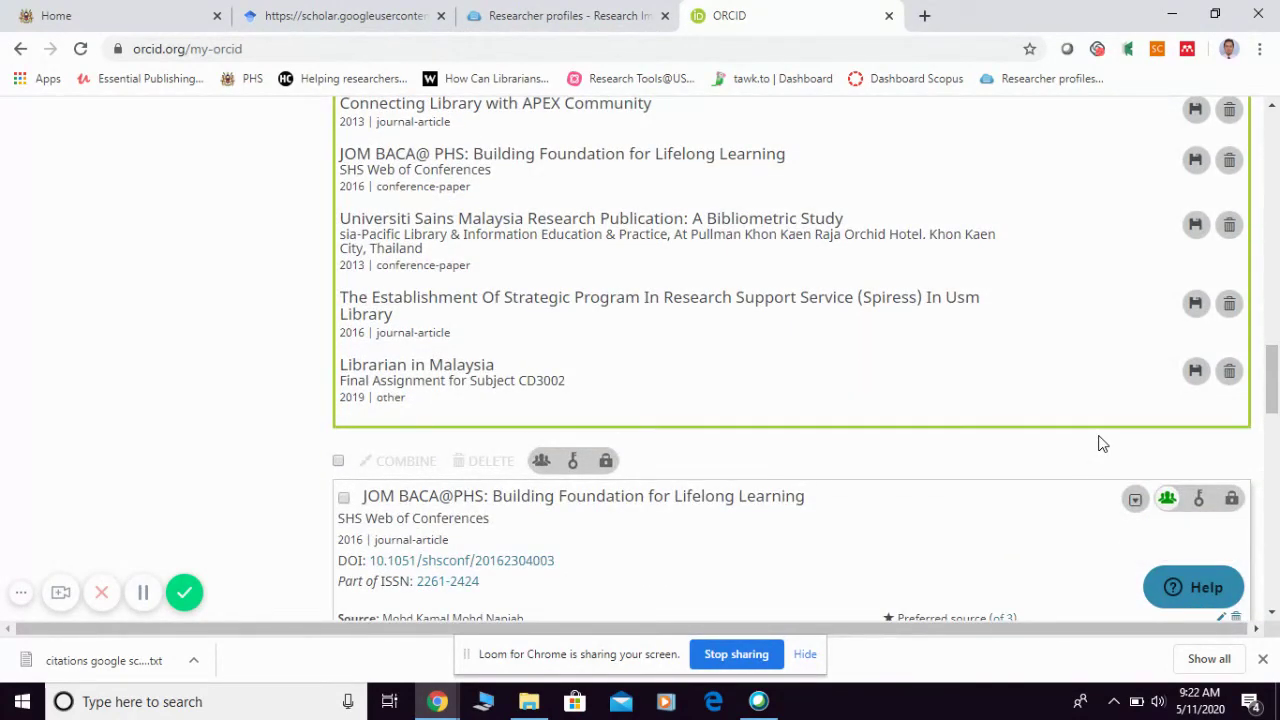
scroll(1194, 251, up, 6)
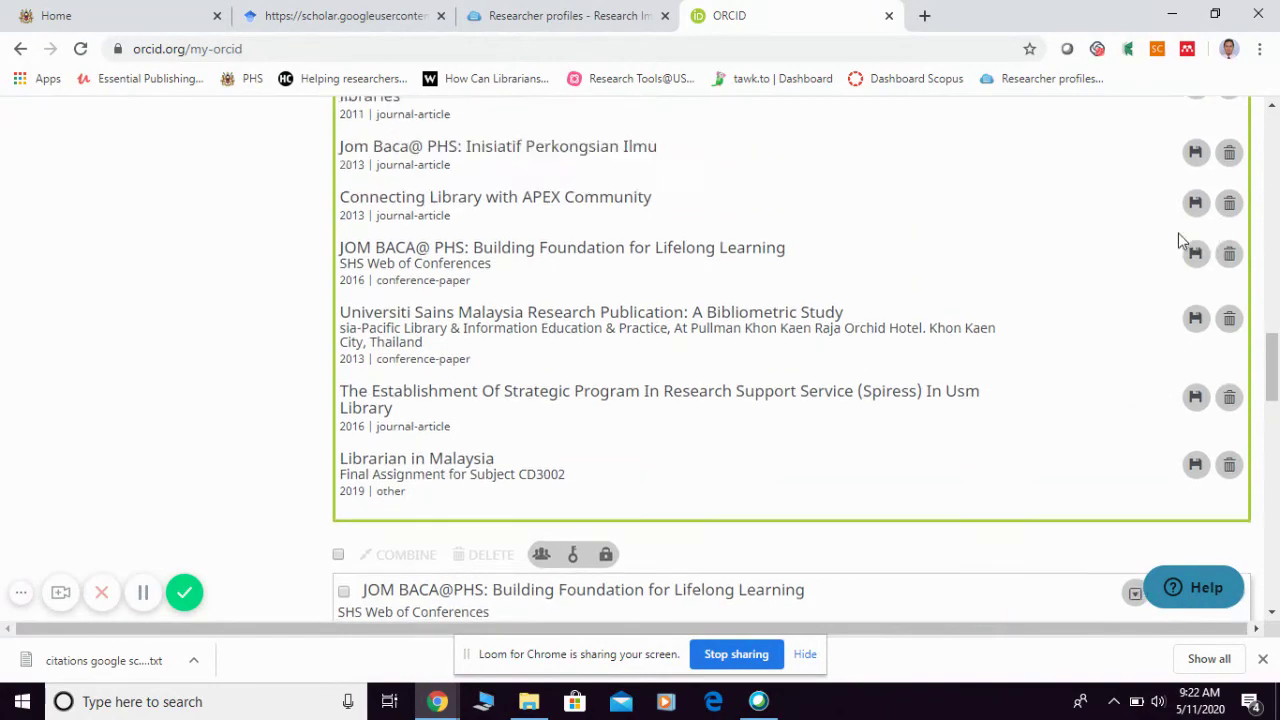
scroll(1040, 440, down, 10)
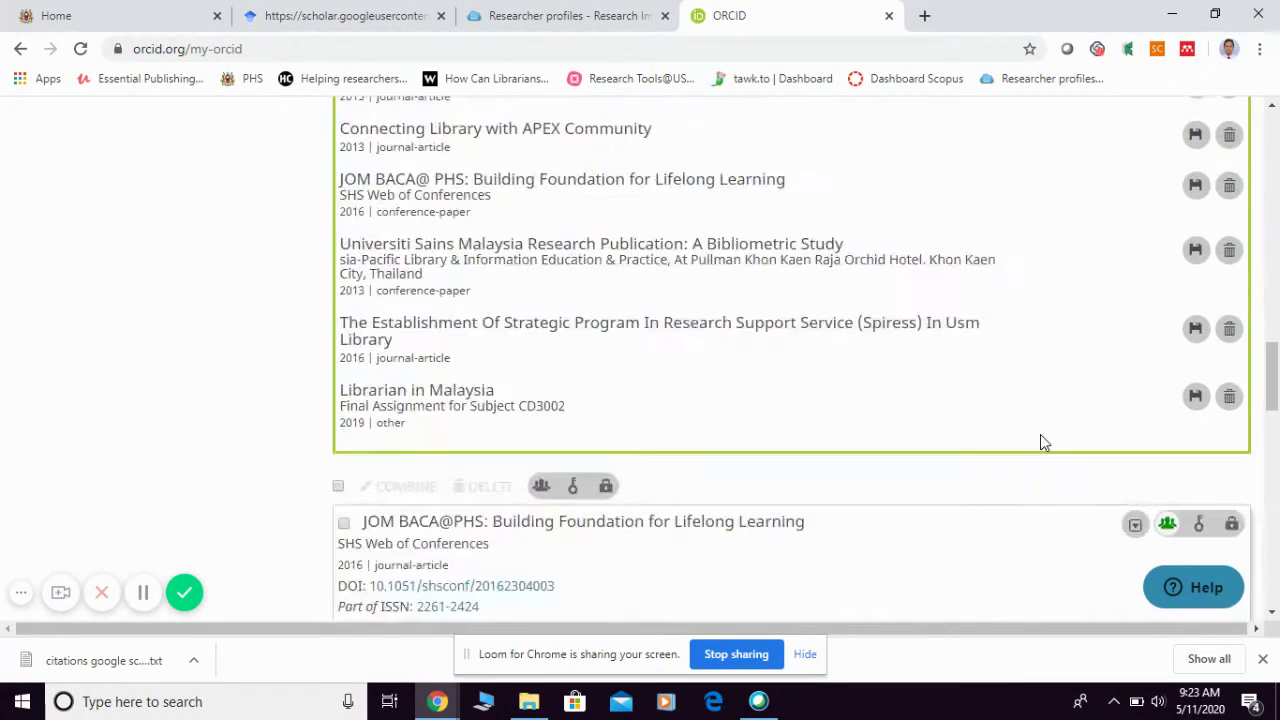